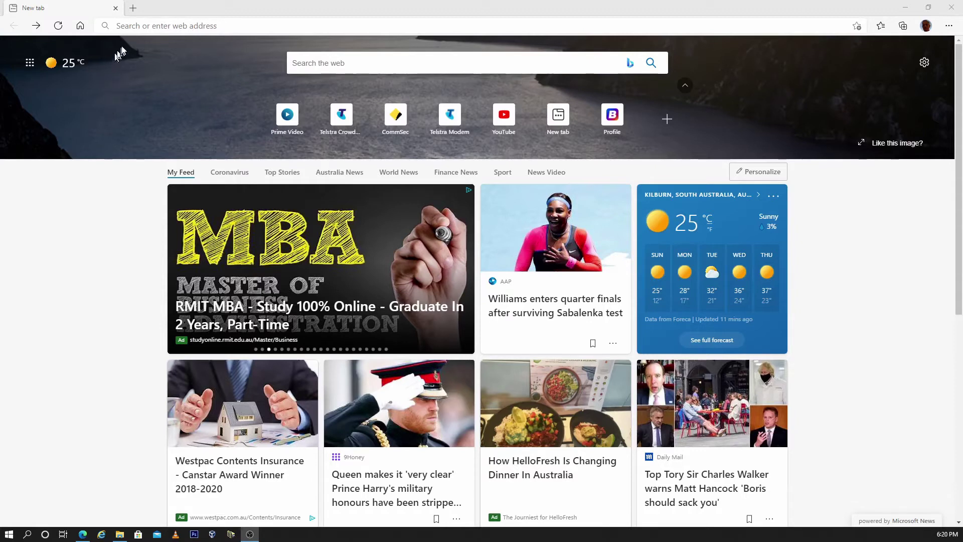
# Load the Telstra modem's login page at 192.168.178.1 in Edge.
pyautogui.click(129, 25)
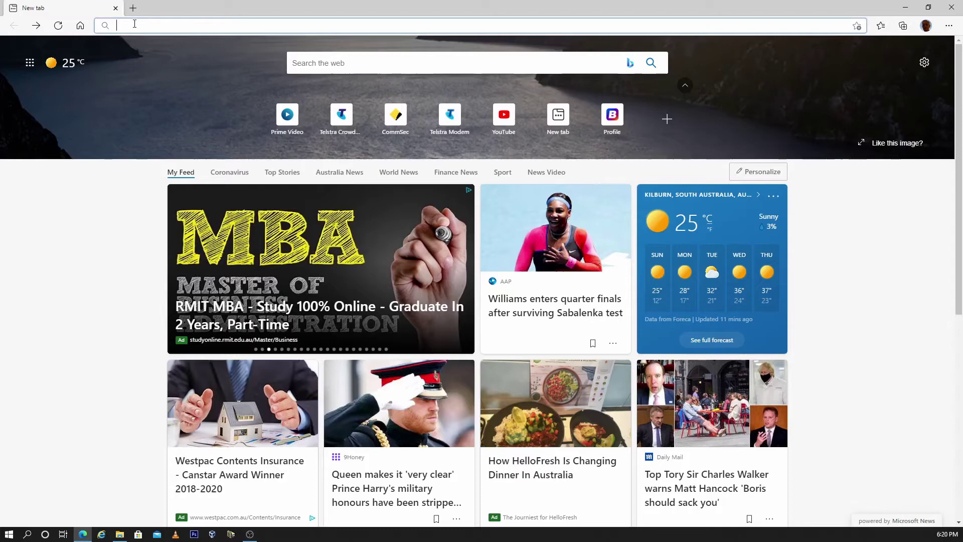
pyautogui.write('http')
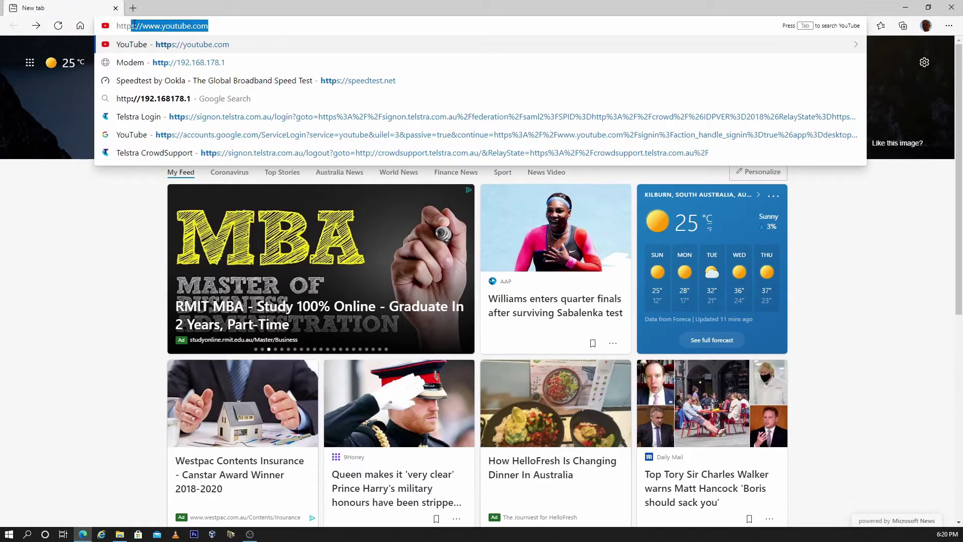
pyautogui.write(':/')
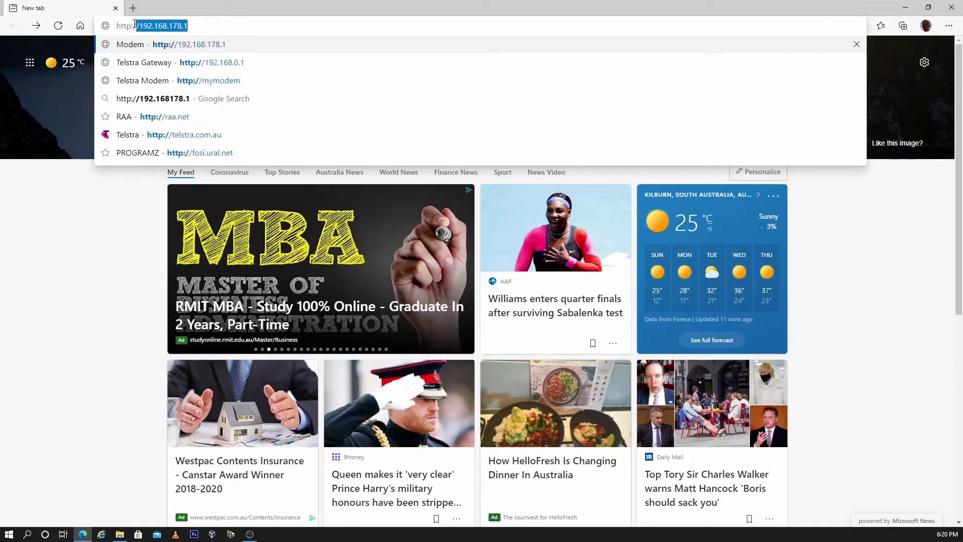
pyautogui.write('19')
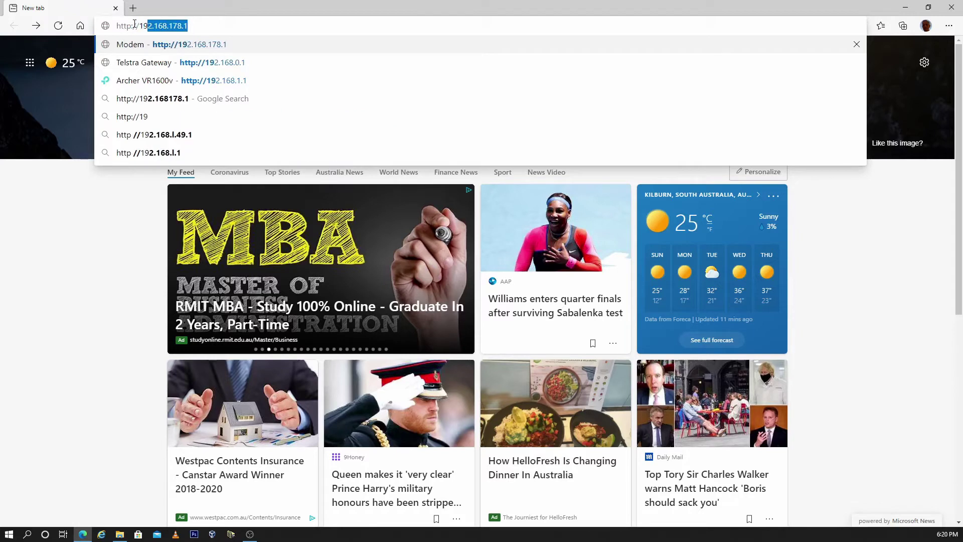
pyautogui.write('2.1')
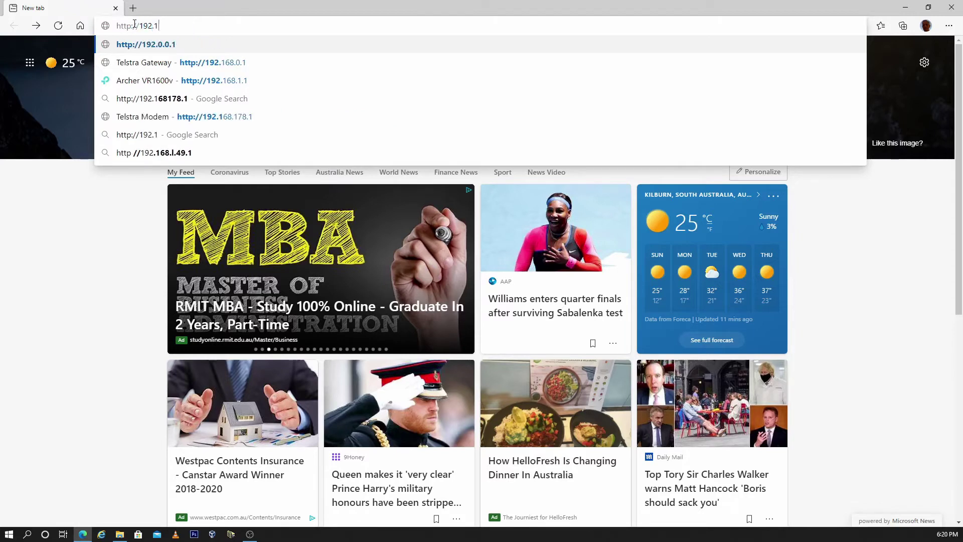
pyautogui.write('68')
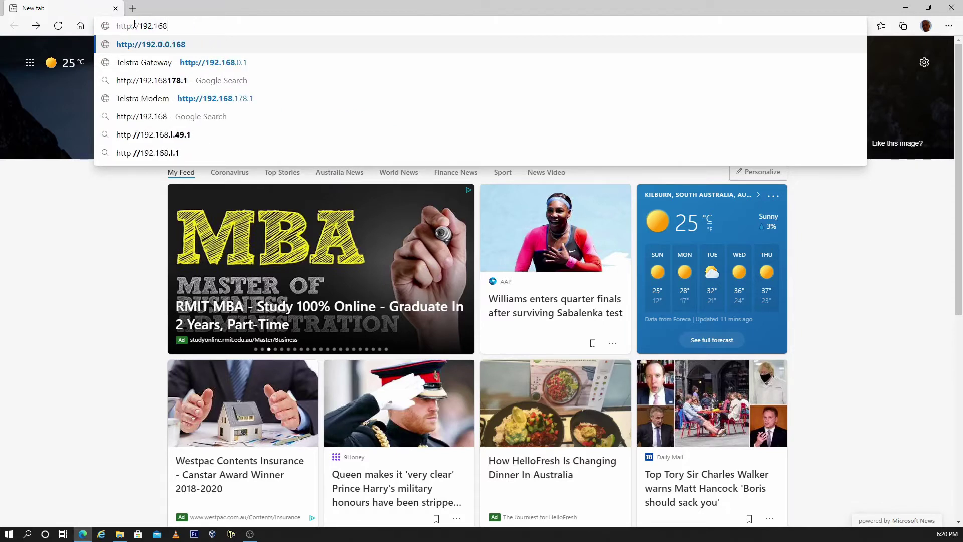
pyautogui.write('.0.')
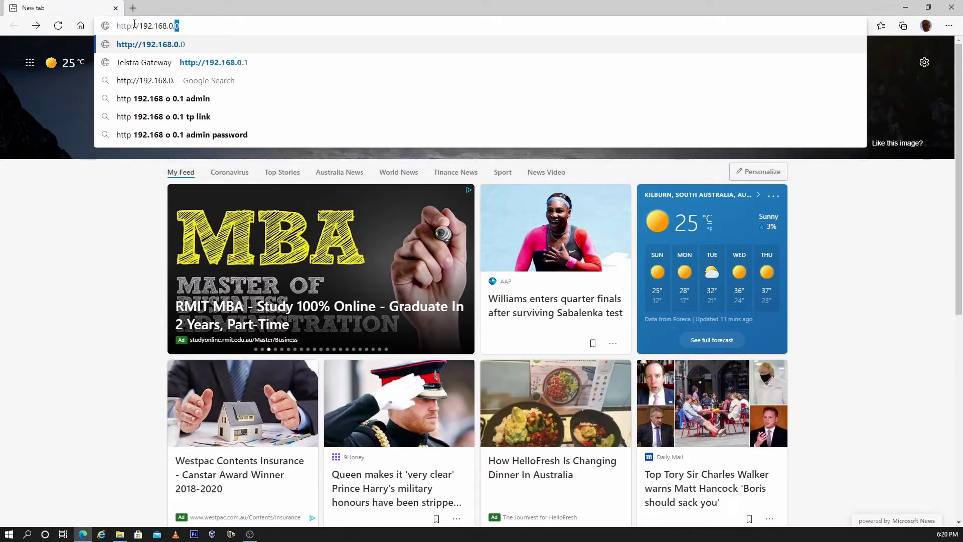
pyautogui.write('1')
pyautogui.press('Return')
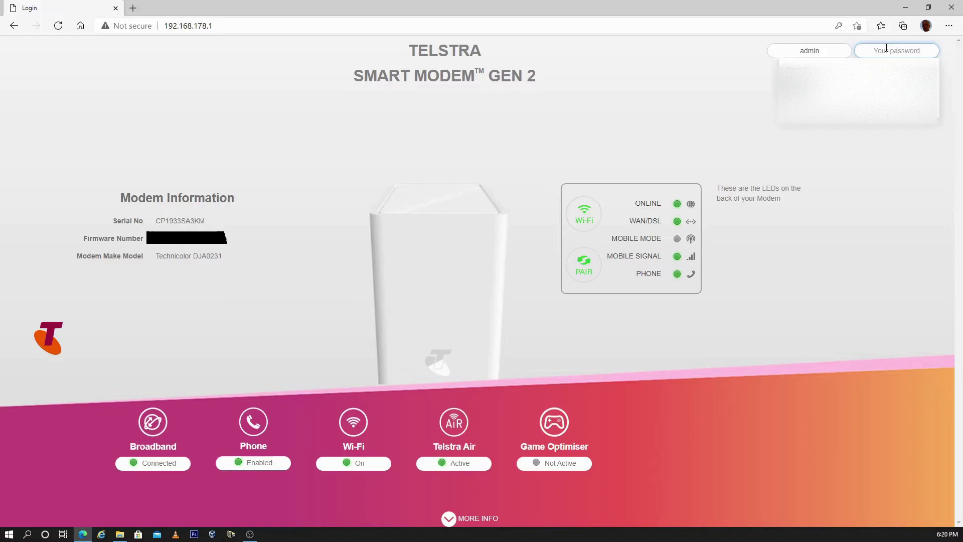
# Sign in with the admin password, switch to the Advanced dashboard and open the Wi-Fi settings.
pyautogui.write('*******')
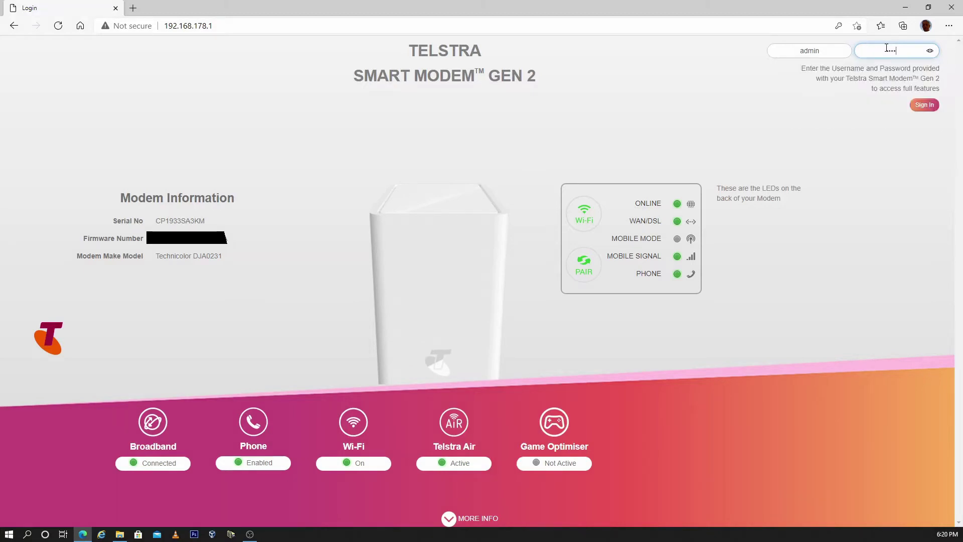
pyautogui.press('Return')
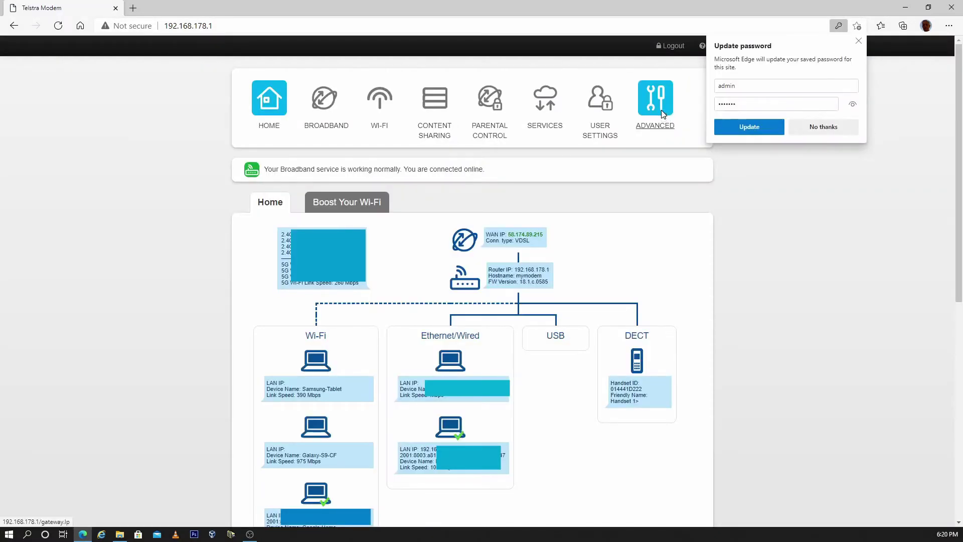
pyautogui.click(662, 114)
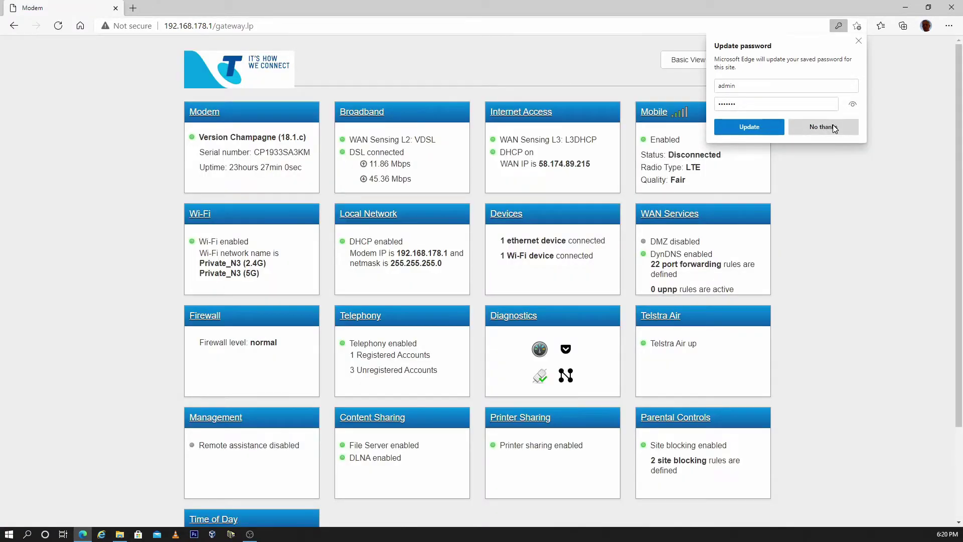
pyautogui.click(834, 128)
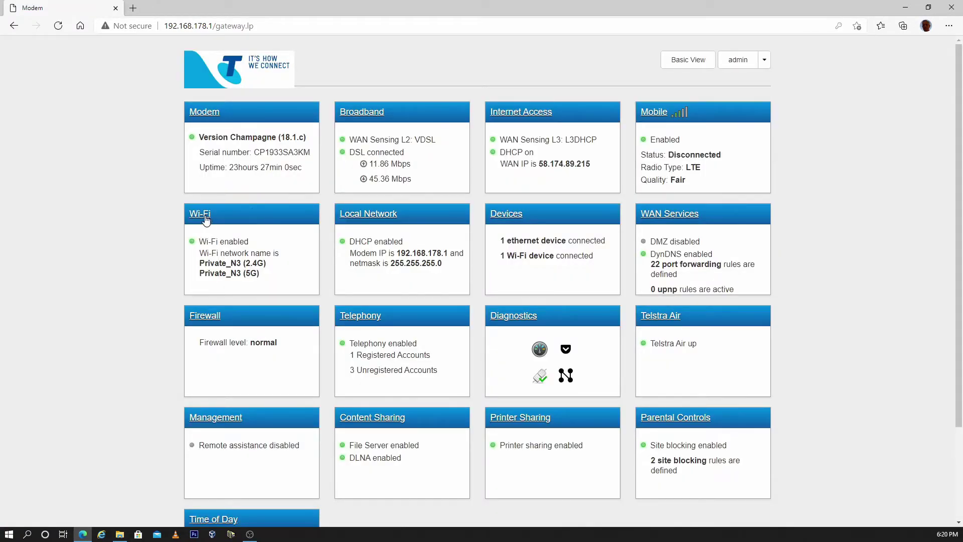
pyautogui.click(205, 217)
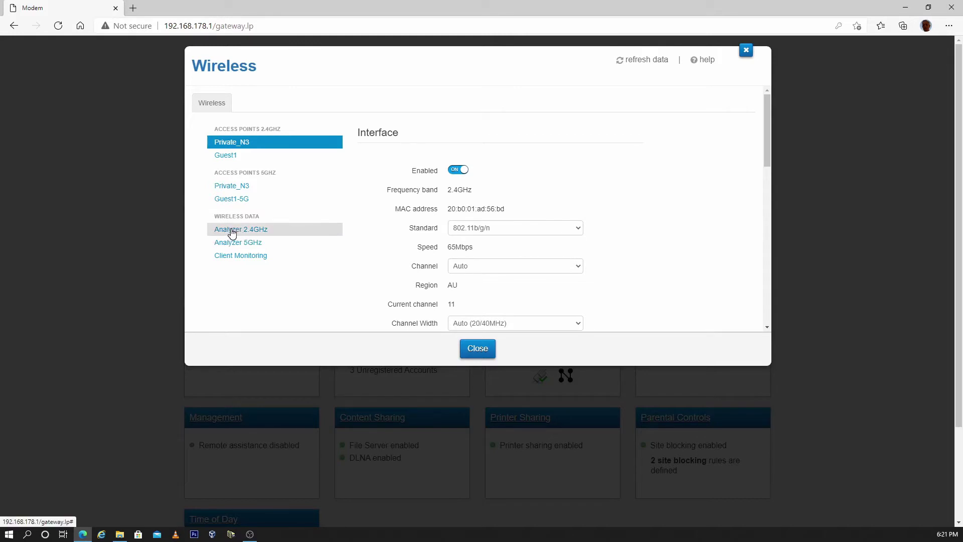
# Run the 2.4GHz Wi-Fi Analyzer and review nearby networks across channels 1, 6 and 11.
pyautogui.click(231, 232)
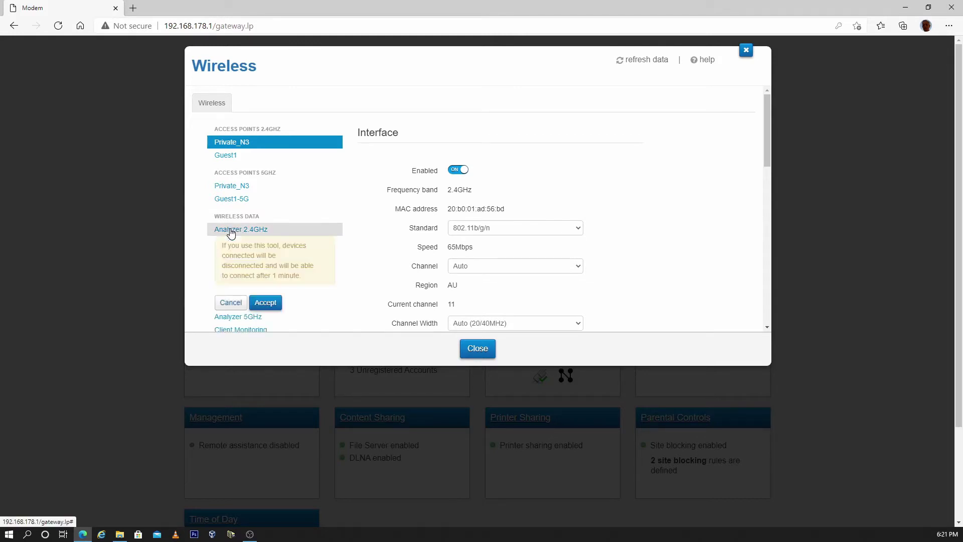
pyautogui.click(272, 306)
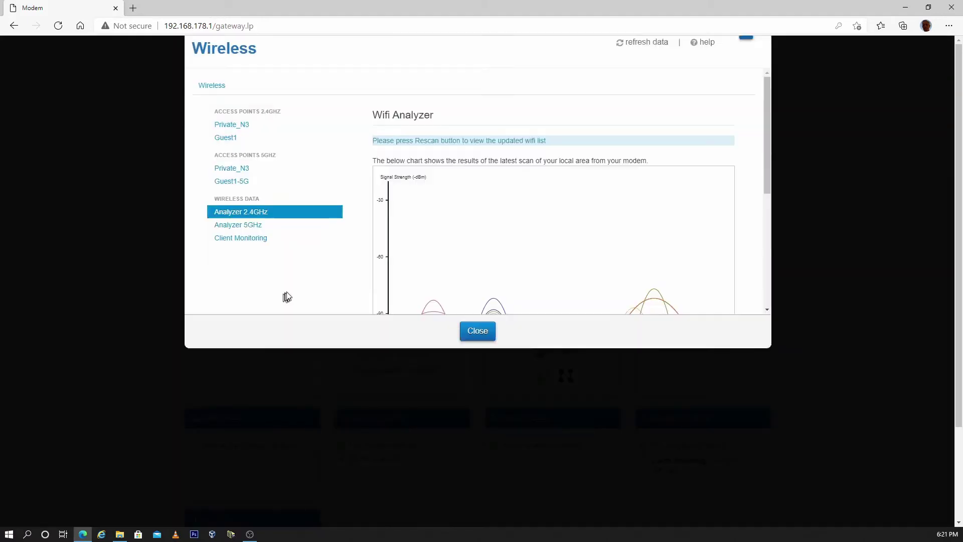
pyautogui.scroll(-3, 484, 228)
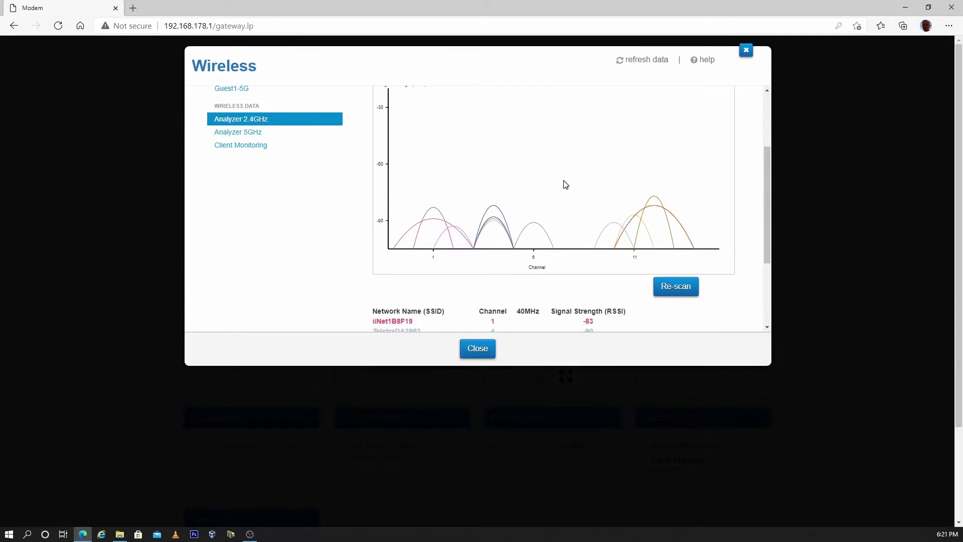
pyautogui.scroll(3, 566, 185)
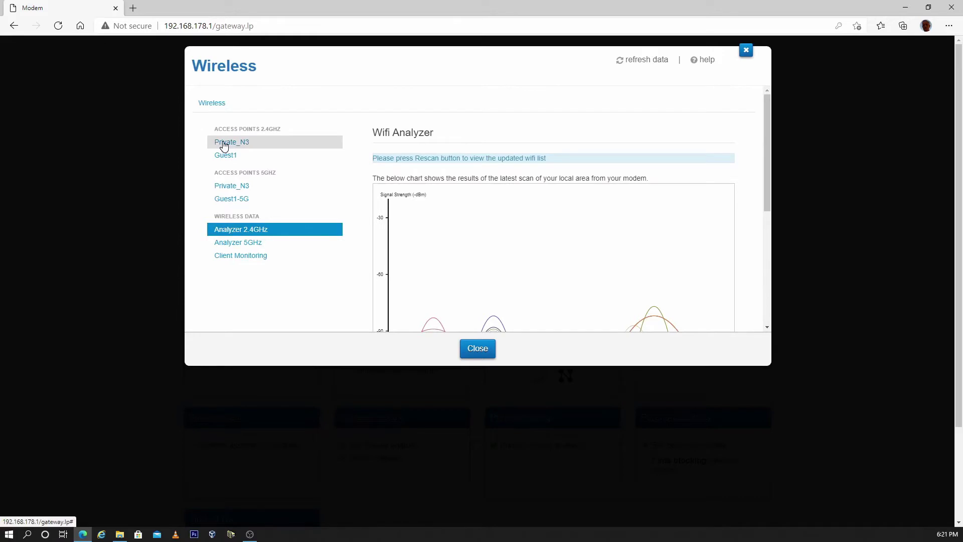
# Fix the 2.4GHz Private_N3 network to channel 8 and save.
pyautogui.click(224, 146)
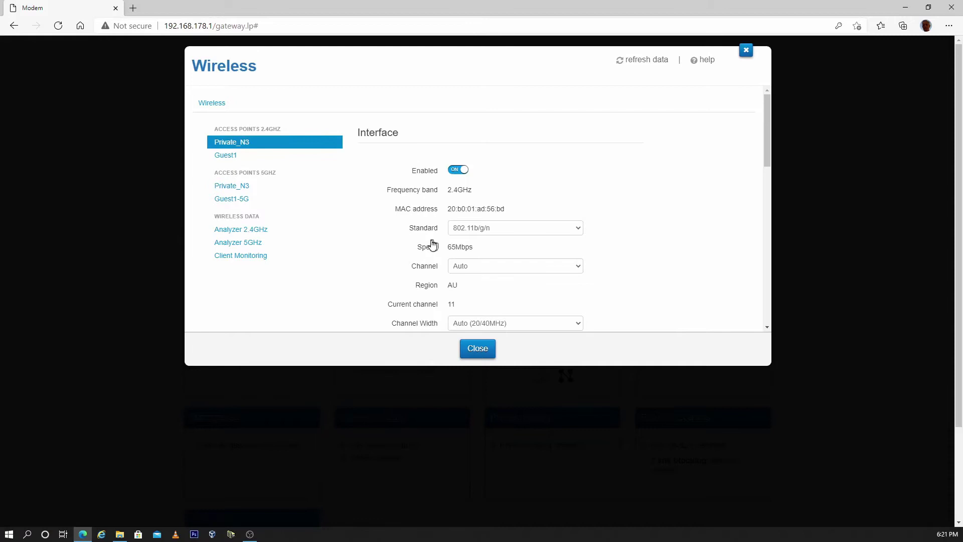
pyautogui.click(578, 270)
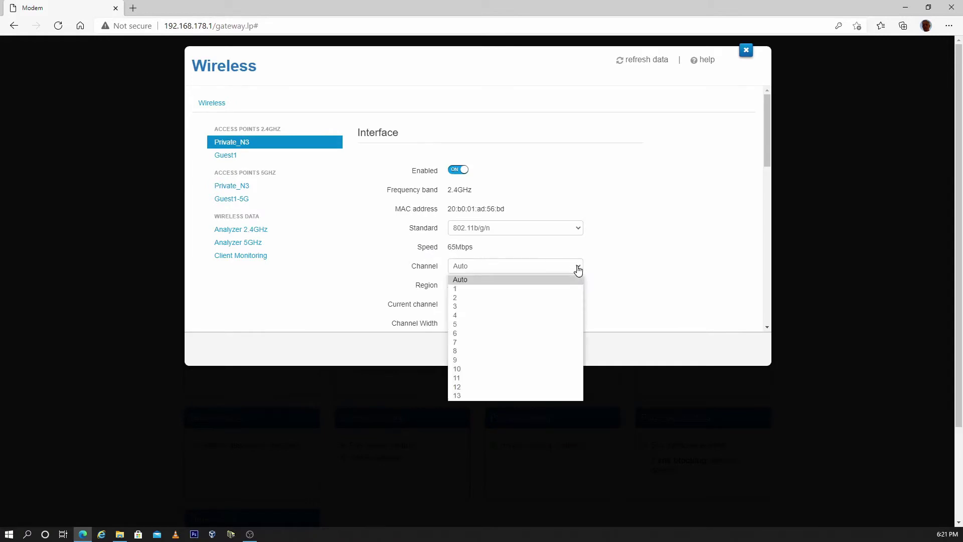
pyautogui.click(475, 351)
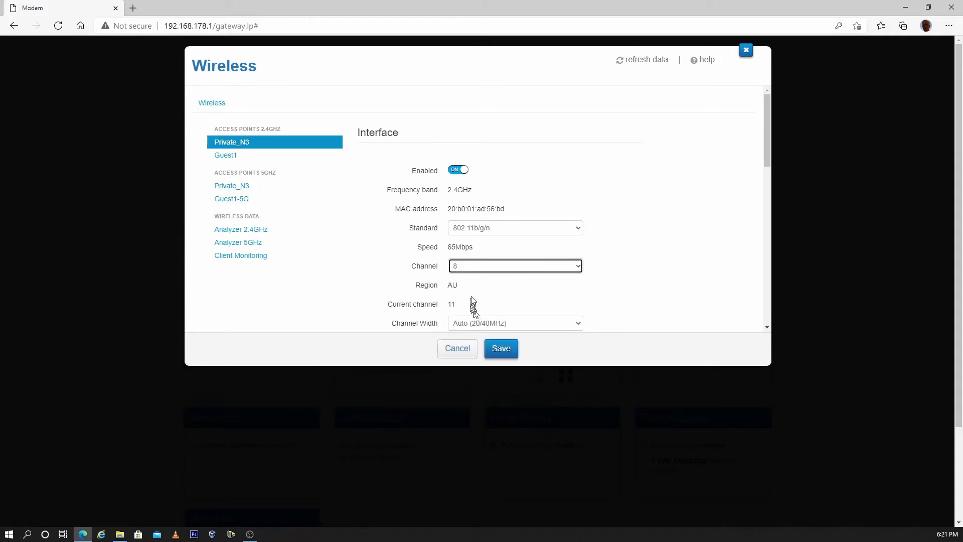
pyautogui.click(503, 350)
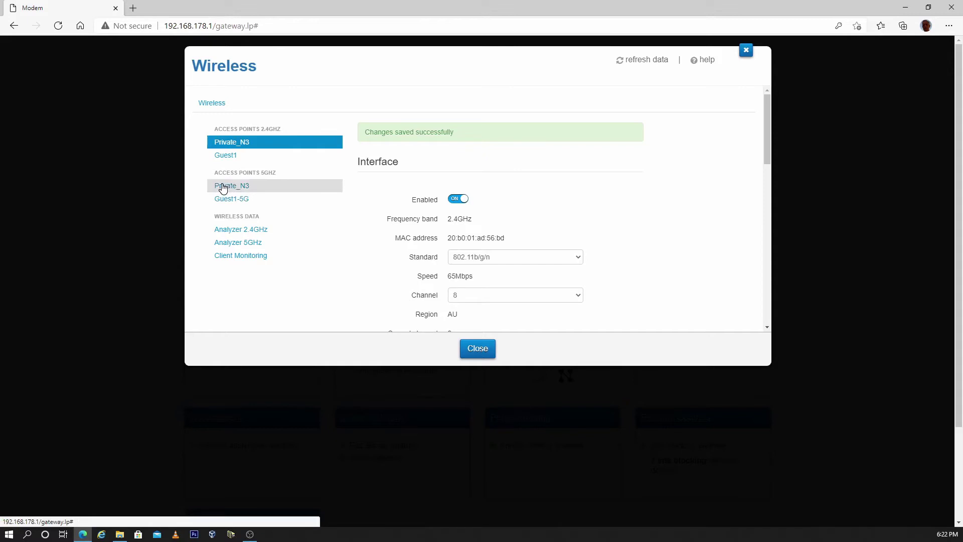
# Change the 5GHz Private_N3 network from Auto to channel 36 and save.
pyautogui.click(223, 186)
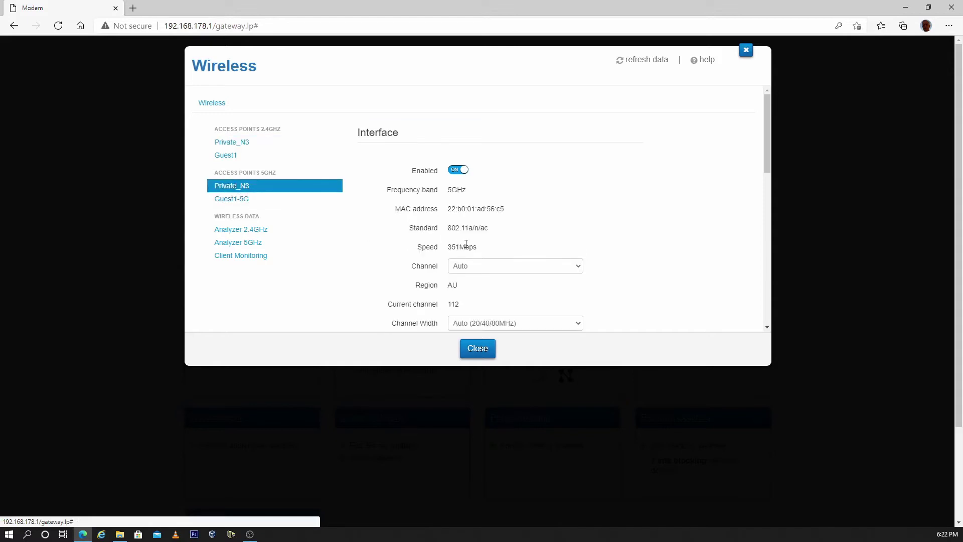
pyautogui.click(580, 270)
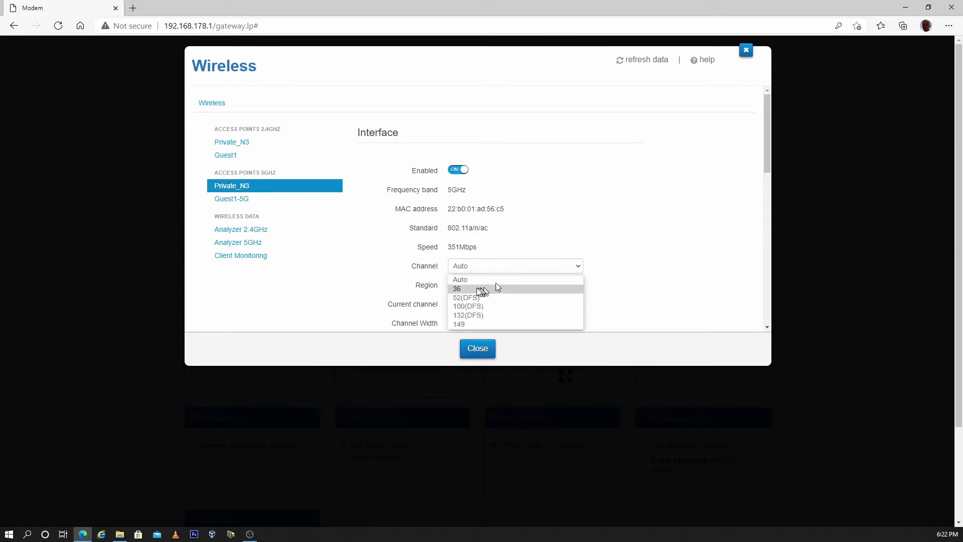
pyautogui.click(468, 288)
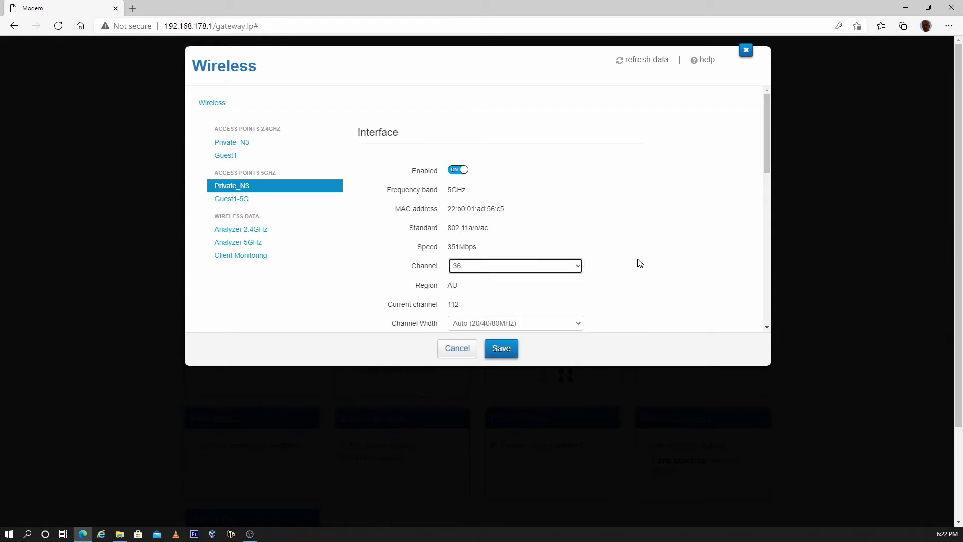
pyautogui.click(508, 353)
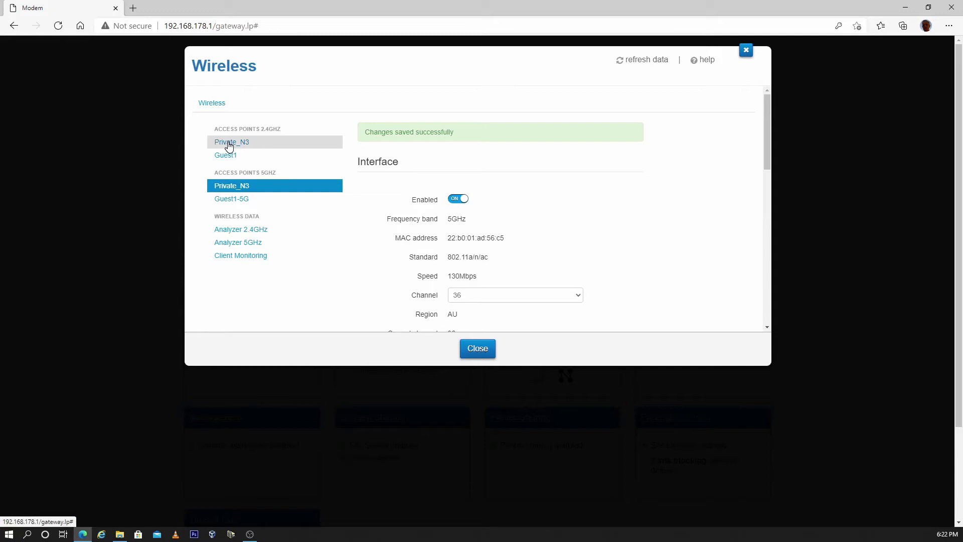
# Switch Band Steering Enabled to OFF and save the change.
pyautogui.scroll(-10, 552, 273)
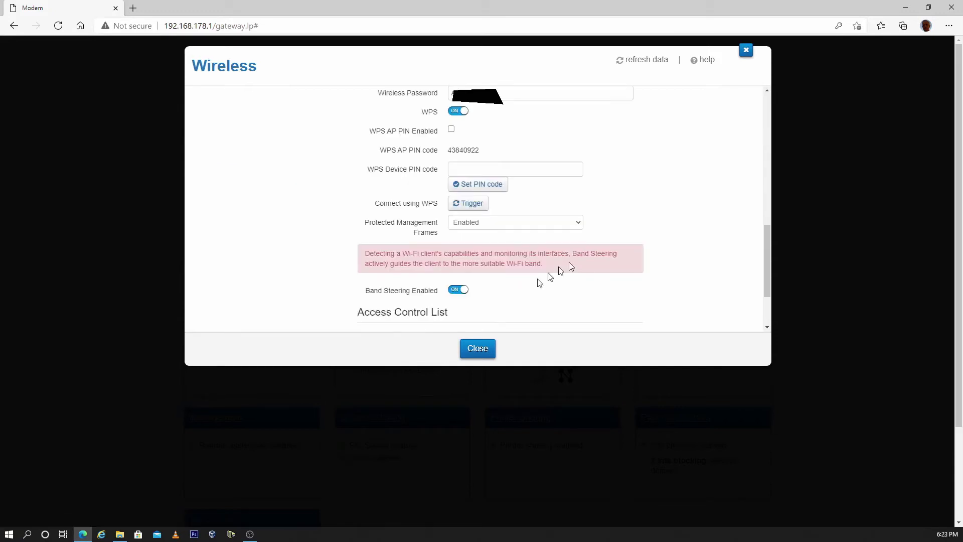
pyautogui.click(455, 291)
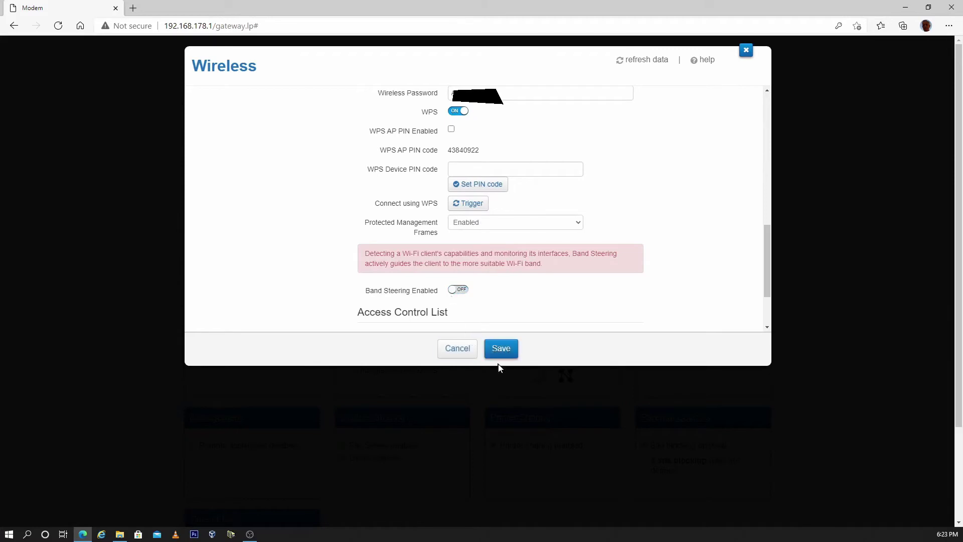
pyautogui.click(500, 349)
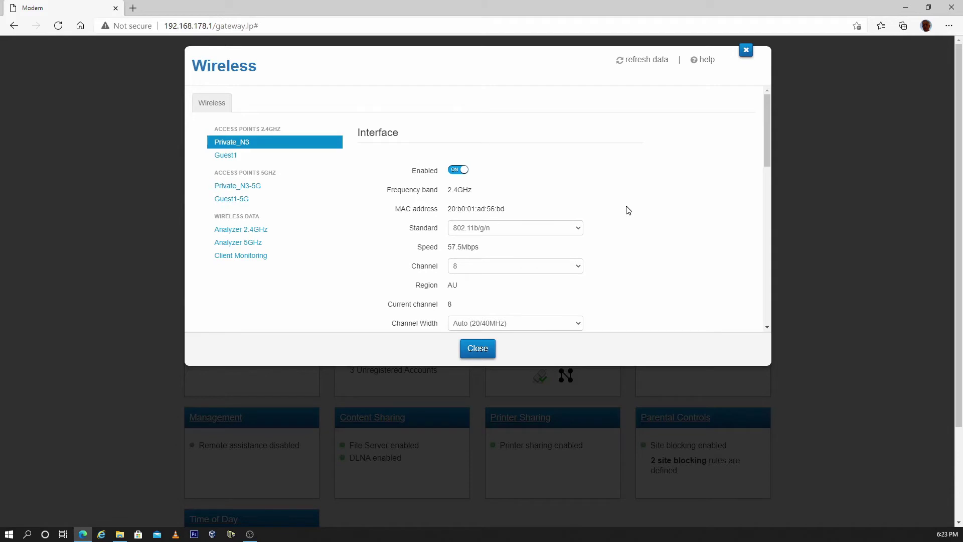
# Set Security Mode to WPA+WPA2 PSK and Protected Management Frames to Disabled.
pyautogui.scroll(-3, 630, 208)
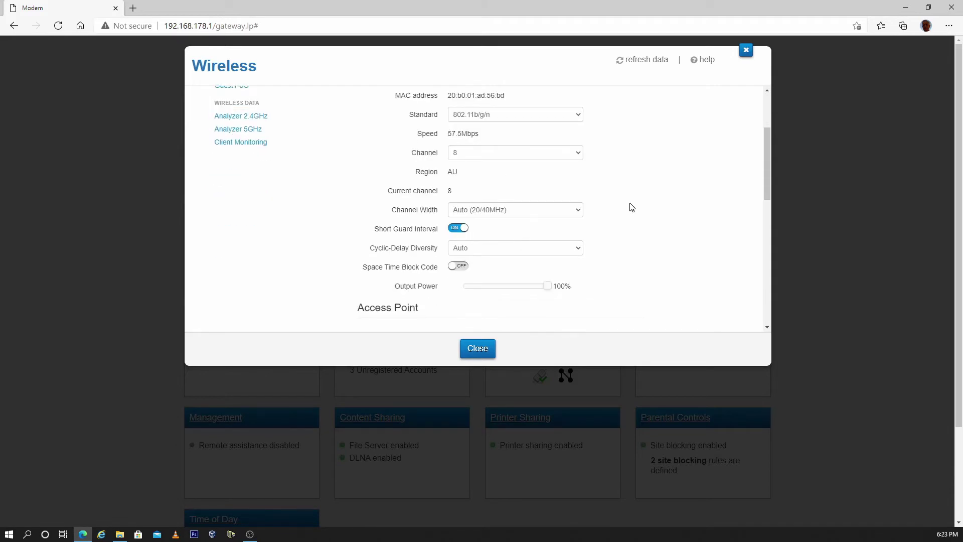
pyautogui.scroll(-7, 637, 203)
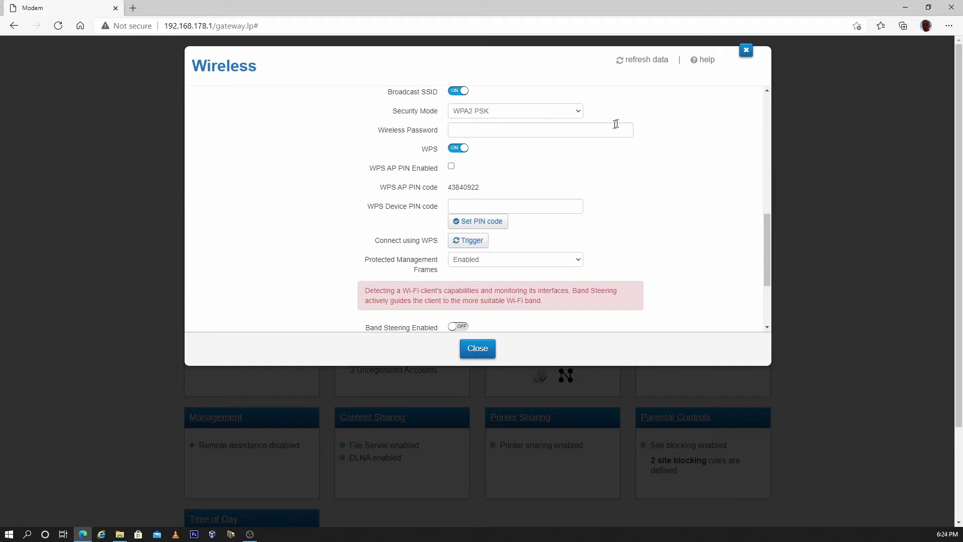
pyautogui.click(580, 115)
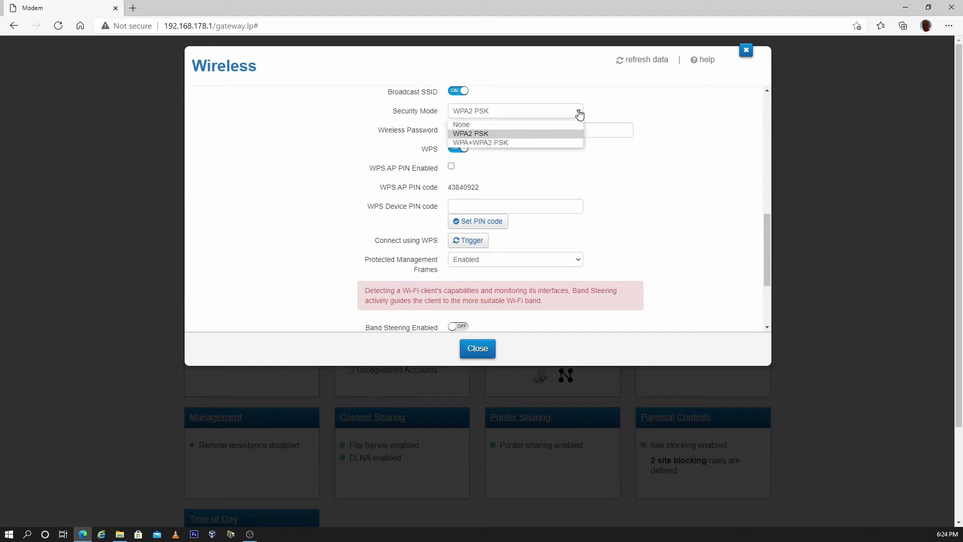
pyautogui.click(483, 143)
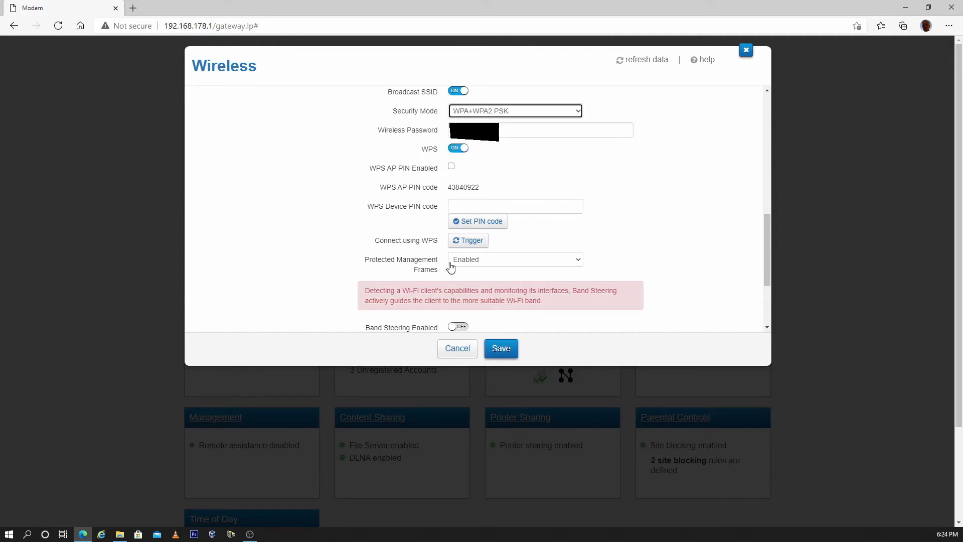
pyautogui.click(579, 262)
pyautogui.click(467, 282)
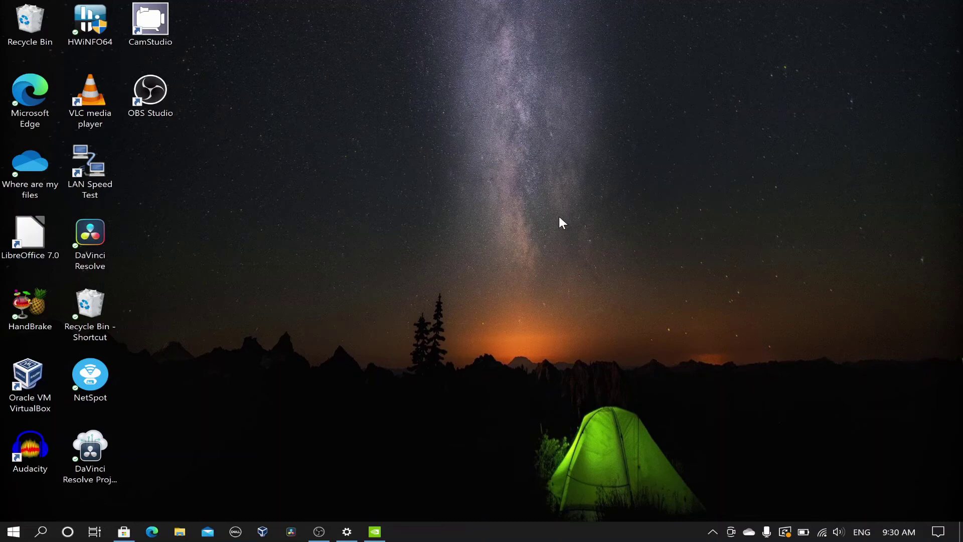
# Open the WiFi Analyzer app page in the Microsoft Store from the taskbar.
pyautogui.click(124, 533)
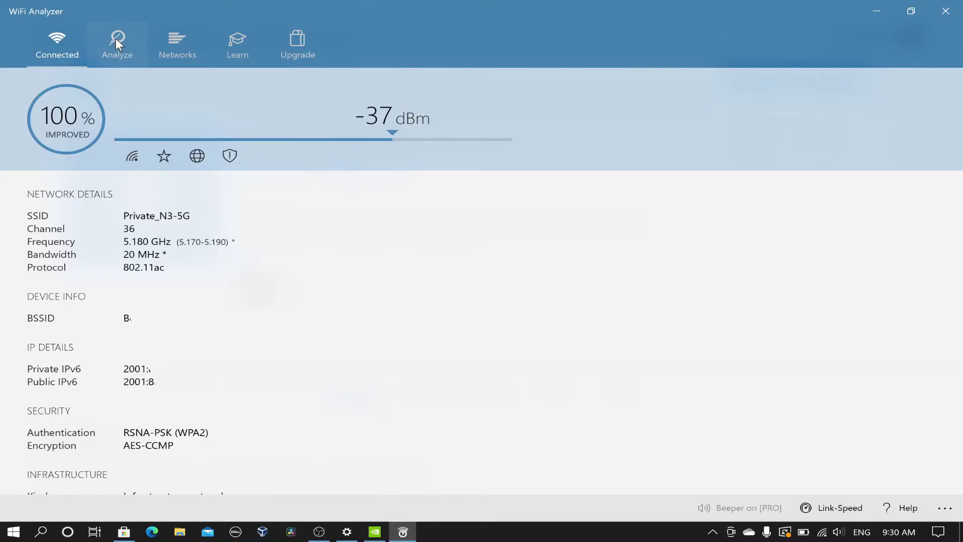
pyautogui.click(116, 40)
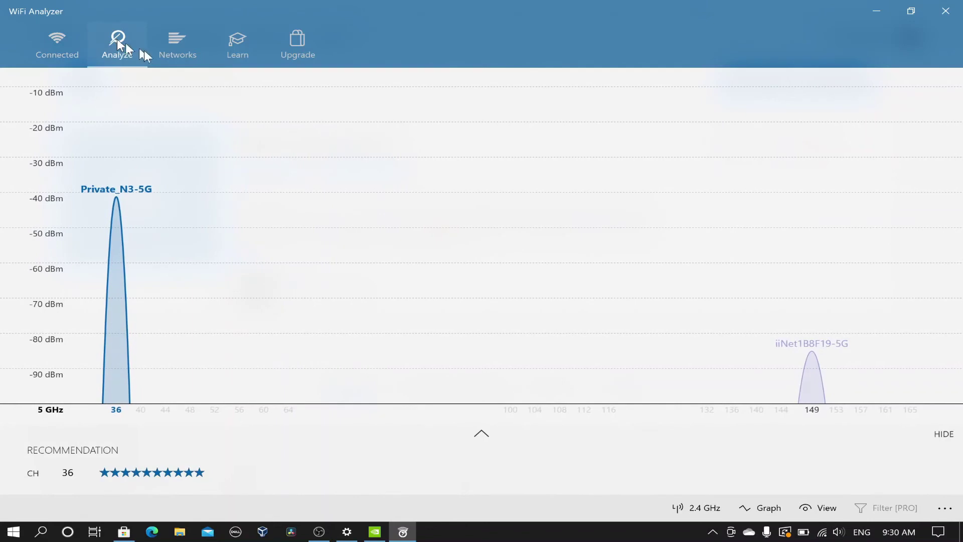
pyautogui.click(709, 510)
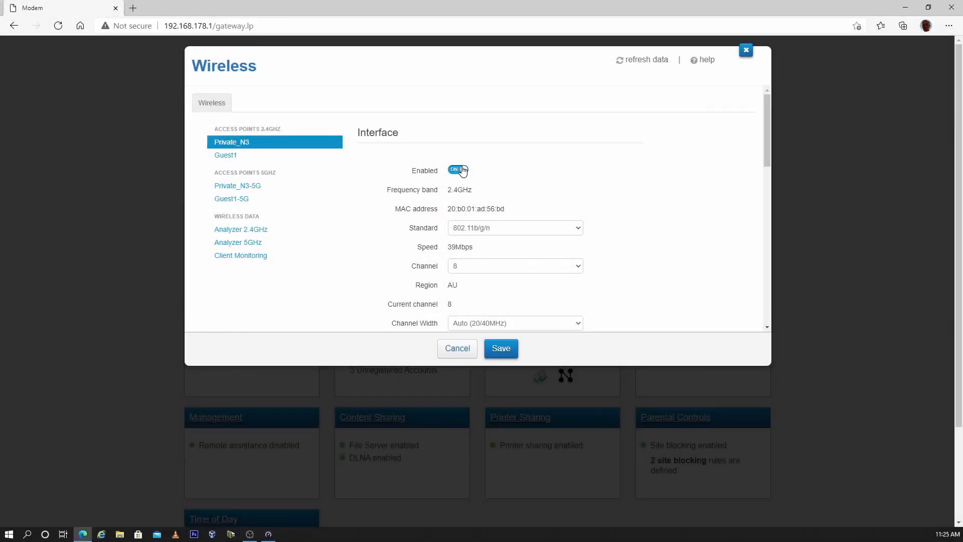
pyautogui.scroll(-1, 501, 191)
pyautogui.scroll(-4, 502, 193)
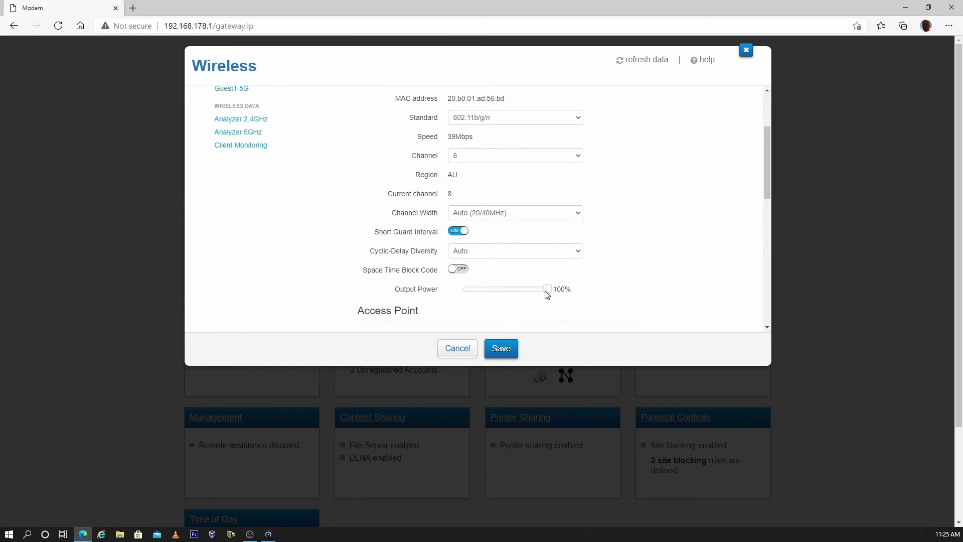
pyautogui.scroll(-3, 548, 295)
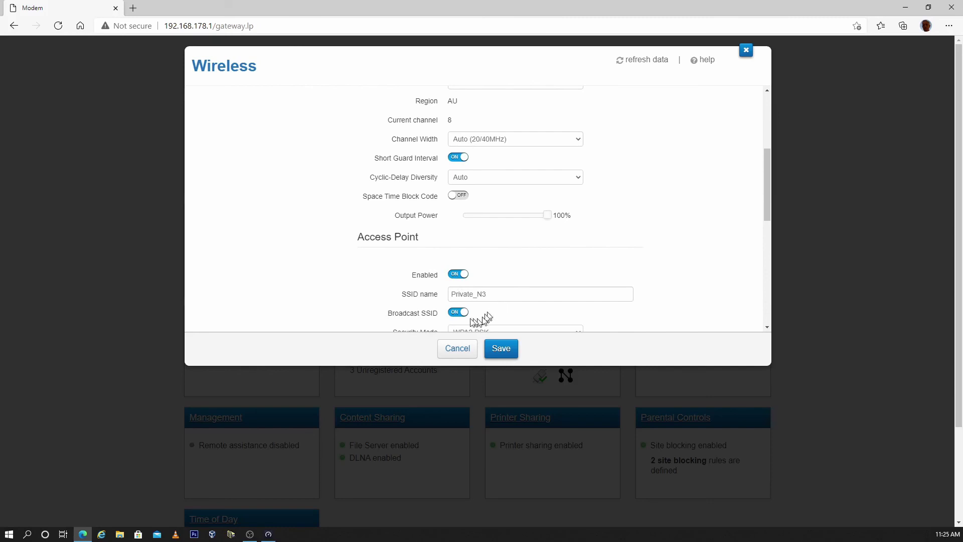
pyautogui.moveTo(768, 183); pyautogui.dragTo(759, 135)
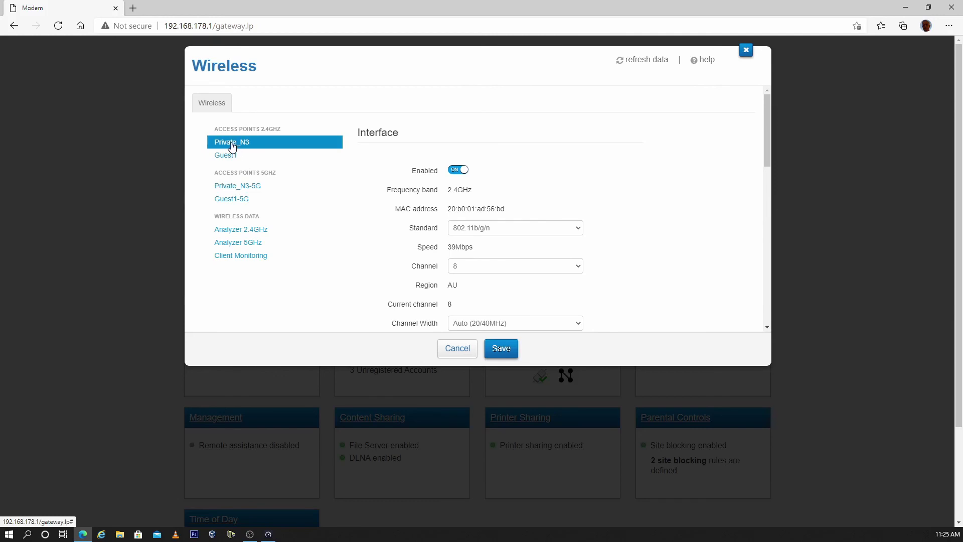
# Open Client Monitoring and view Dell-Notebook's RSSI chart, around -35 dBm on 2.4GHz Private_N3.
pyautogui.click(224, 189)
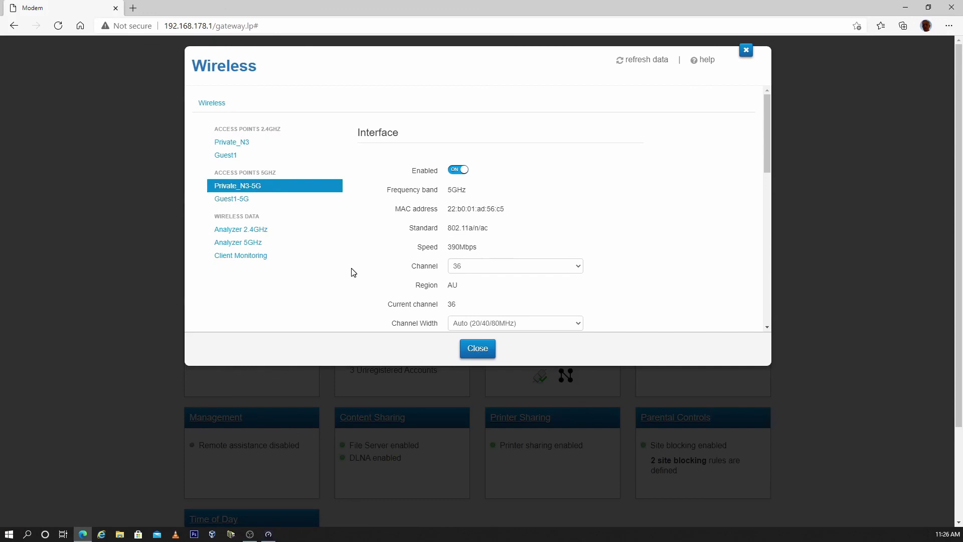
pyautogui.click(246, 257)
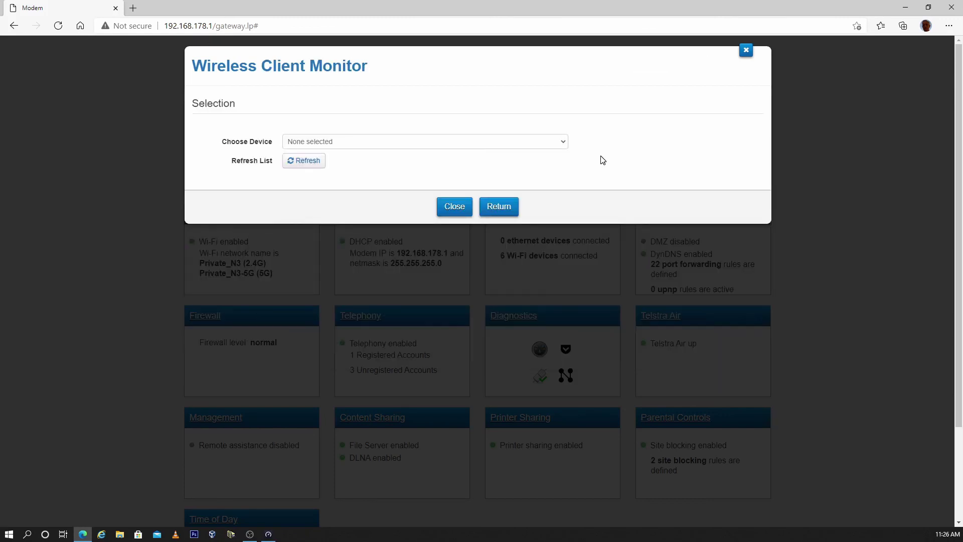
pyautogui.click(565, 145)
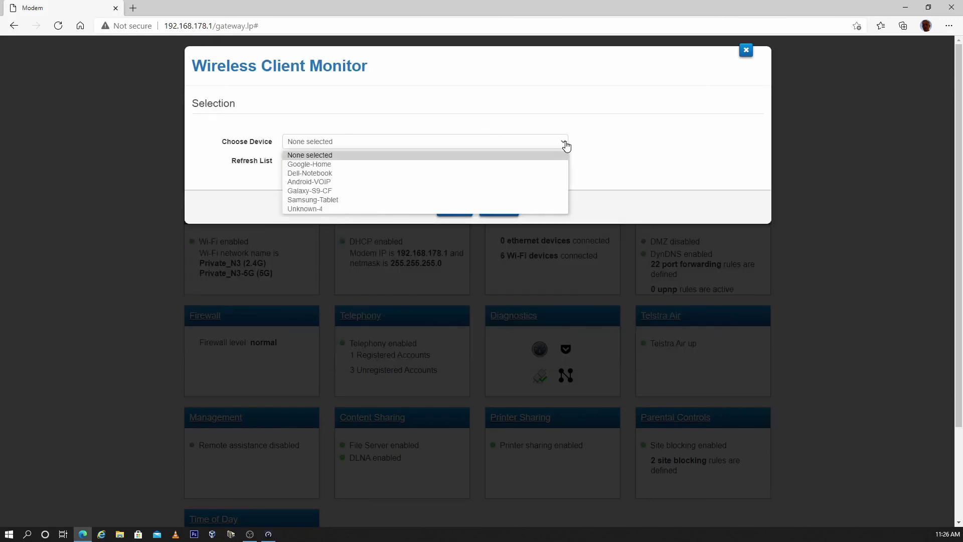
pyautogui.click(333, 173)
pyautogui.scroll(-5, 446, 195)
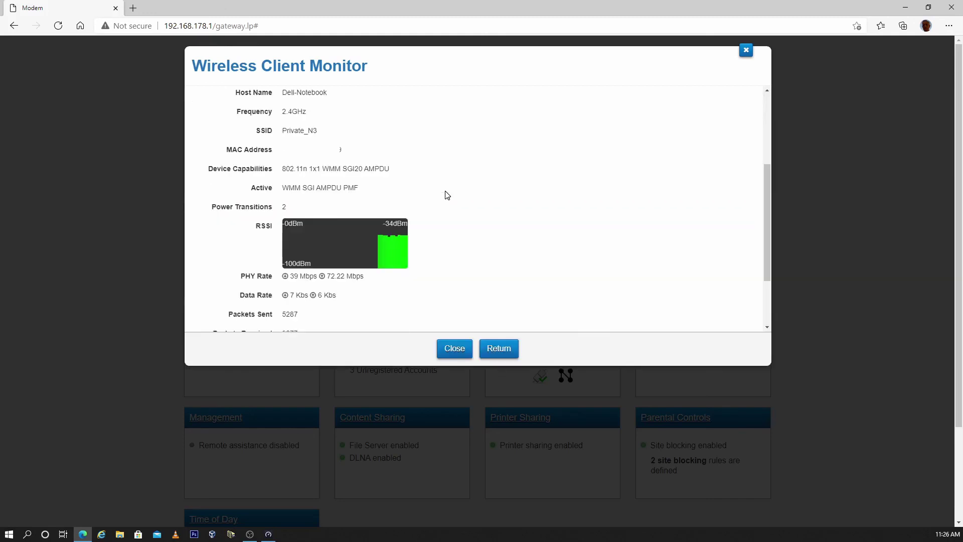